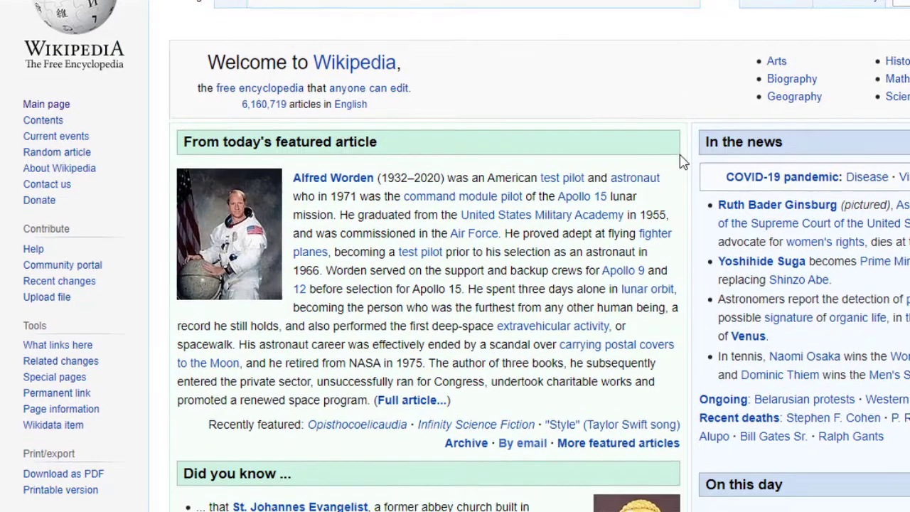
- Open the account creation form and enter a username, a password and its confirmation
scroll(680, 163, "down", 7)
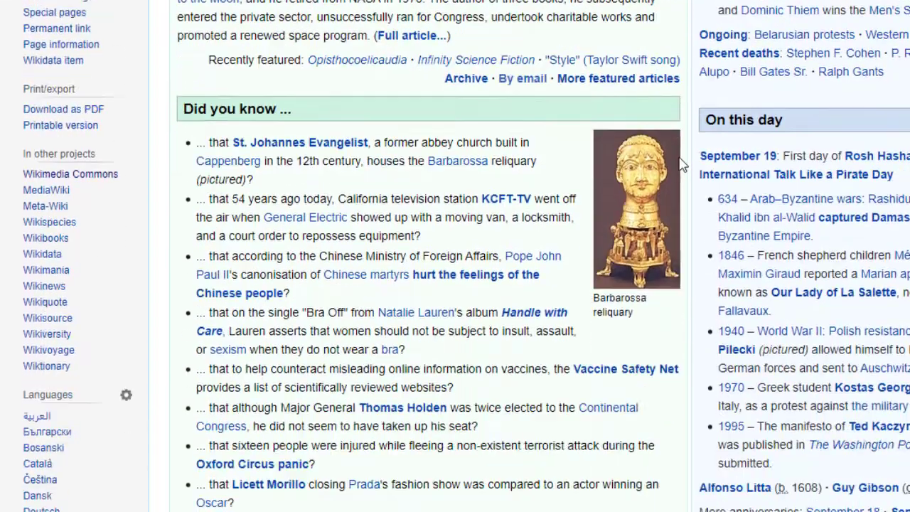
scroll(679, 162, "down", 3)
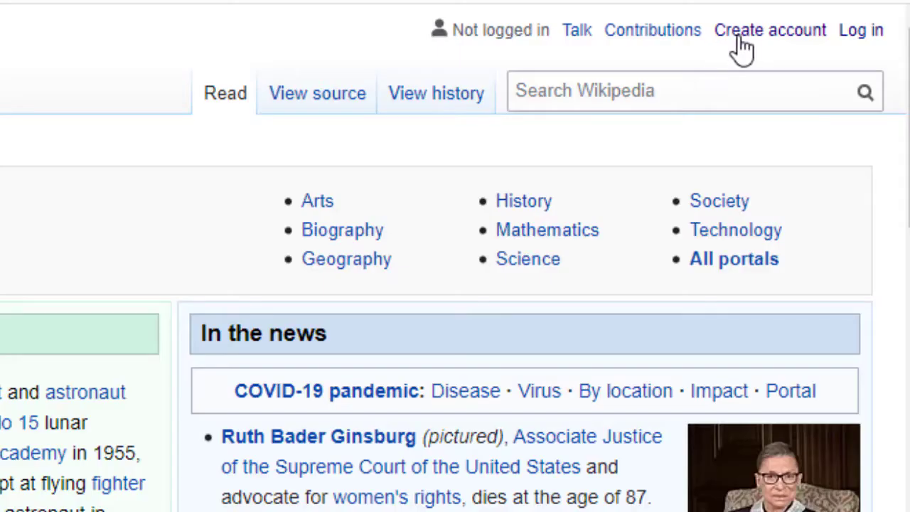
left_click(652, 193)
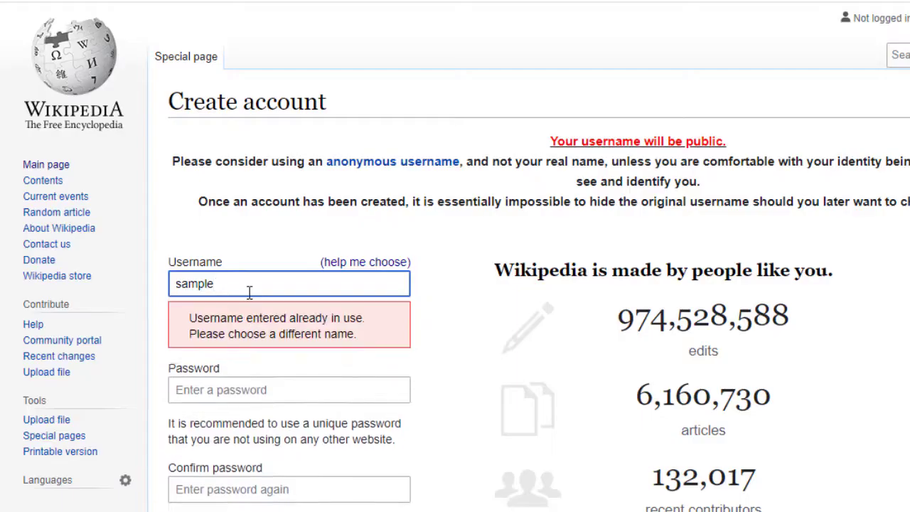
type("310776")
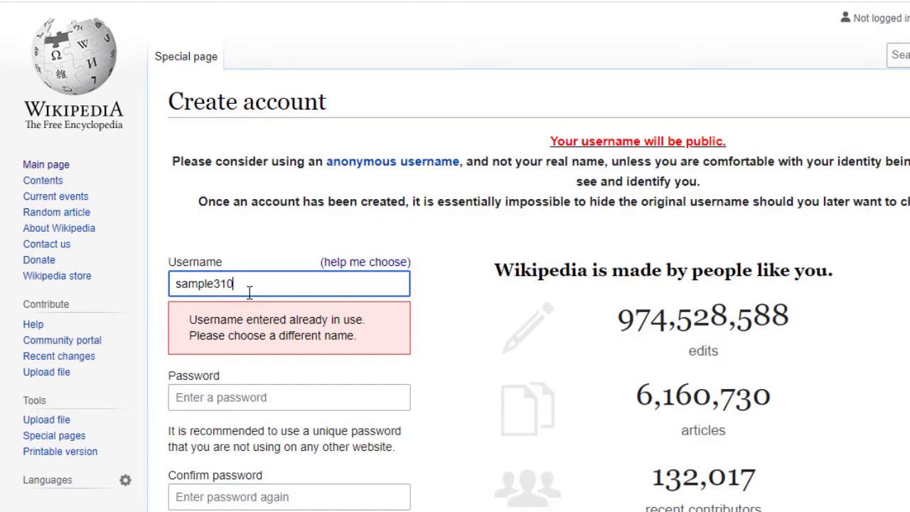
left_click(300, 418)
type("••")
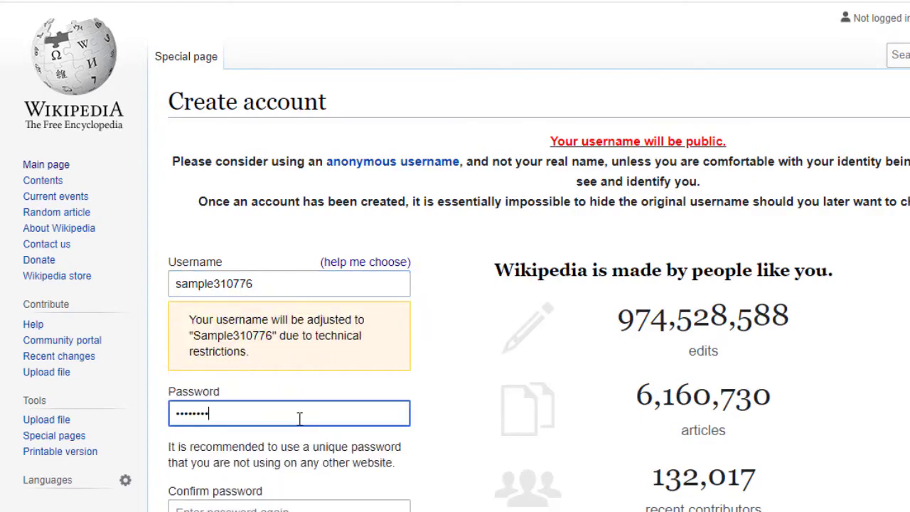
scroll(444, 396, "down", 3)
left_click(311, 376)
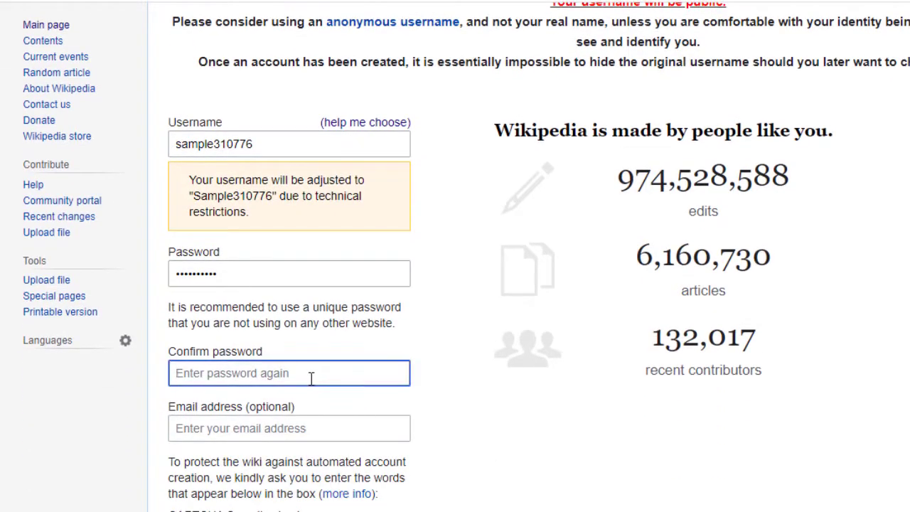
type("••••••••••")
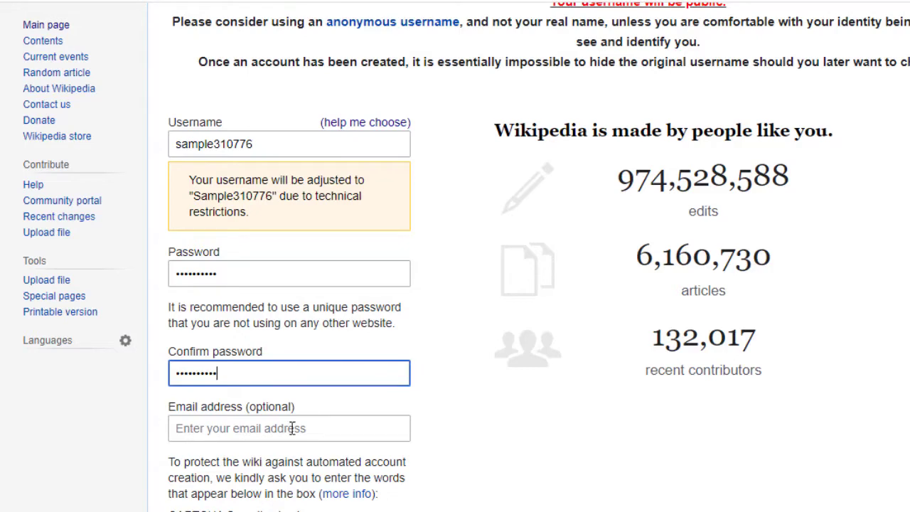
- Add the optional e-mail address, fill in the CAPTCHA words, and submit the registration
left_click(289, 430)
type("bg")
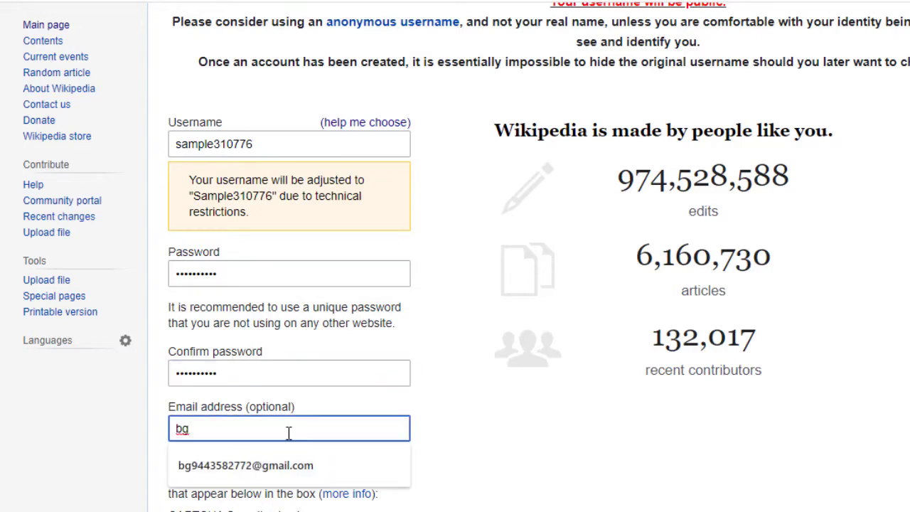
left_click(313, 466)
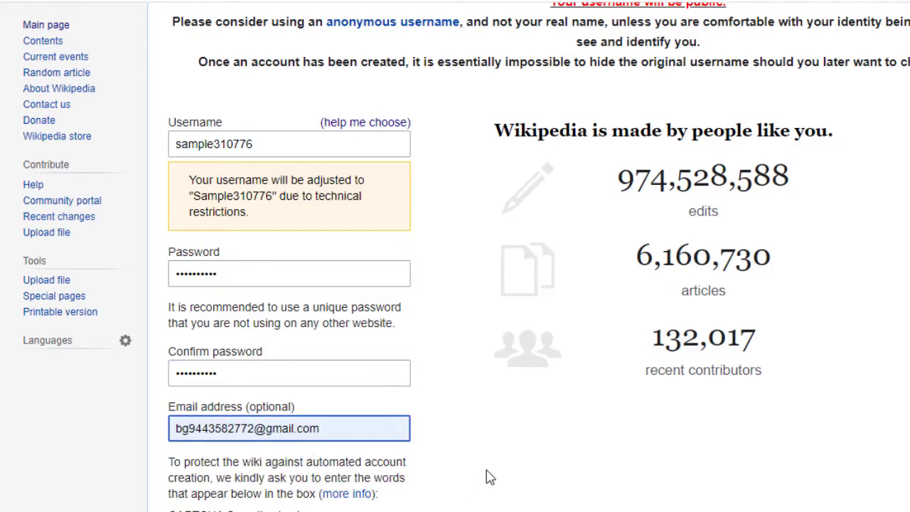
scroll(451, 472, "down", 3)
left_click(253, 410)
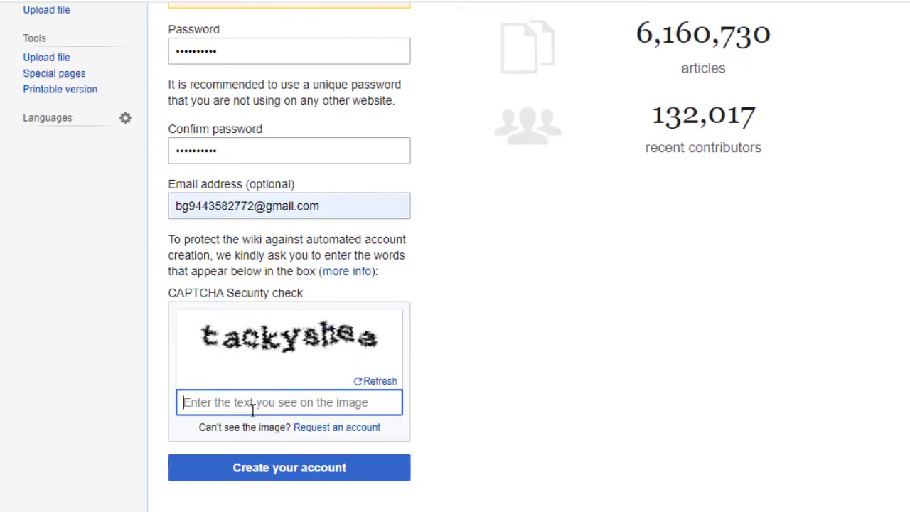
type("tackyshea")
left_click(290, 473)
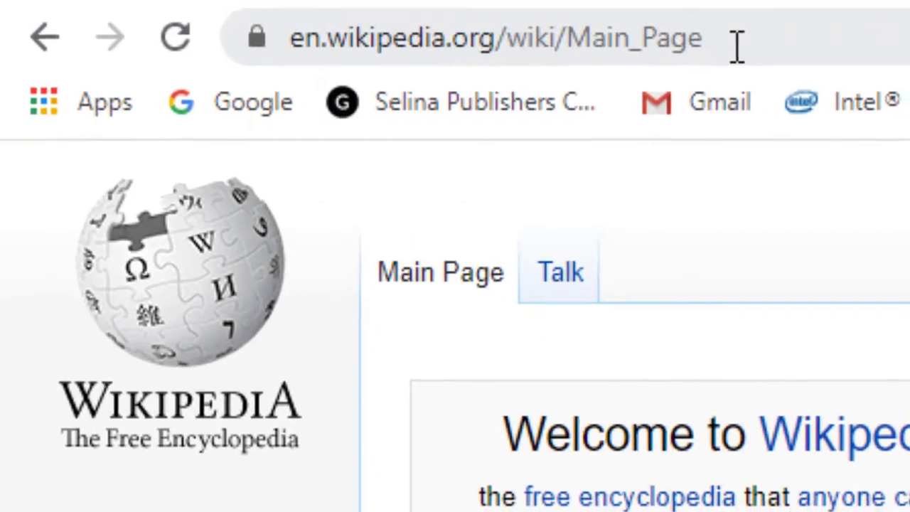
- Try logging in to the new account by entering its password on the Log in page
left_click(738, 48)
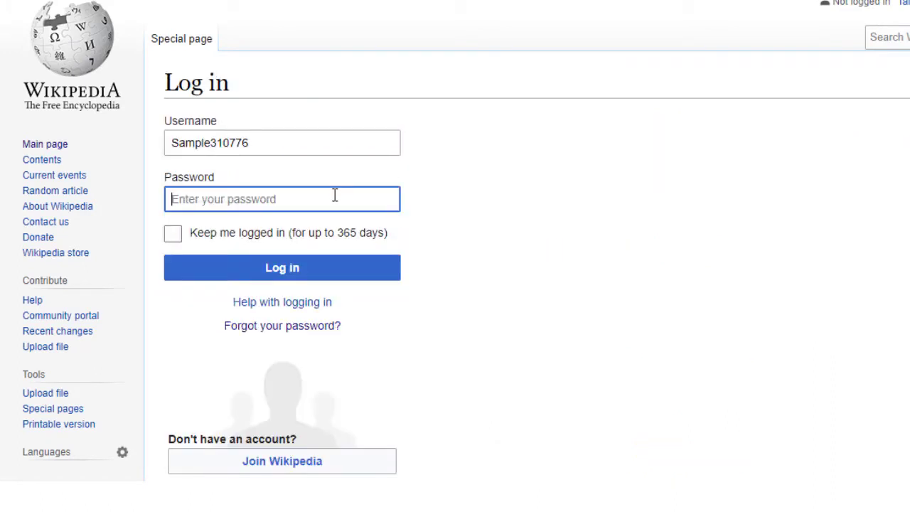
type("••••••••••")
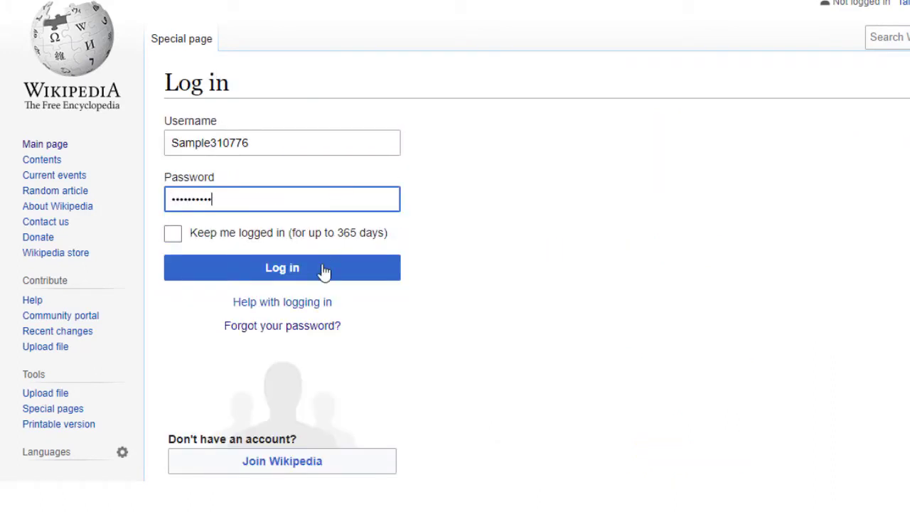
left_click(324, 276)
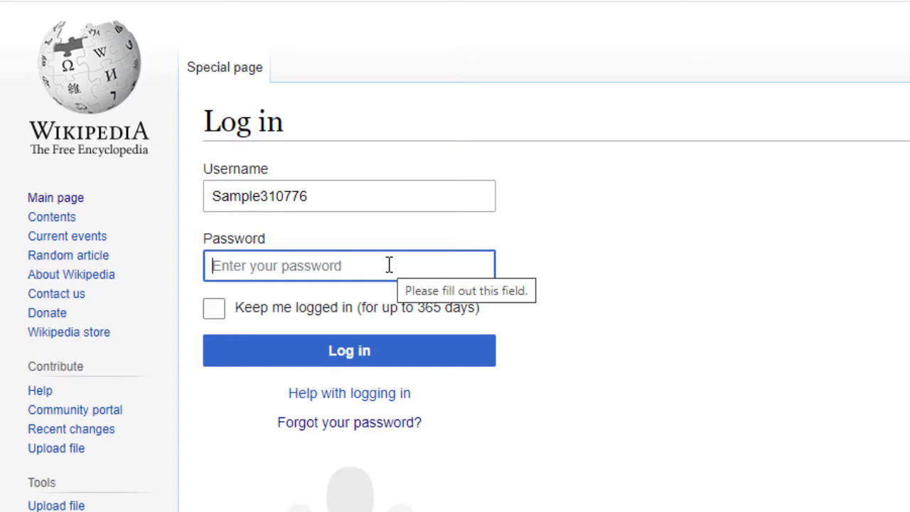
- Request a password reset, sending a temporary password to the account's Gmail address
left_click(335, 439)
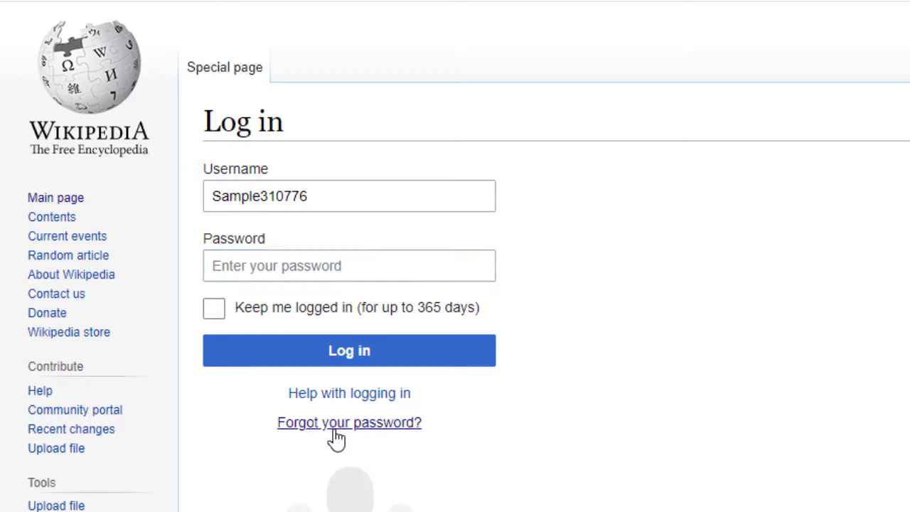
type("@")
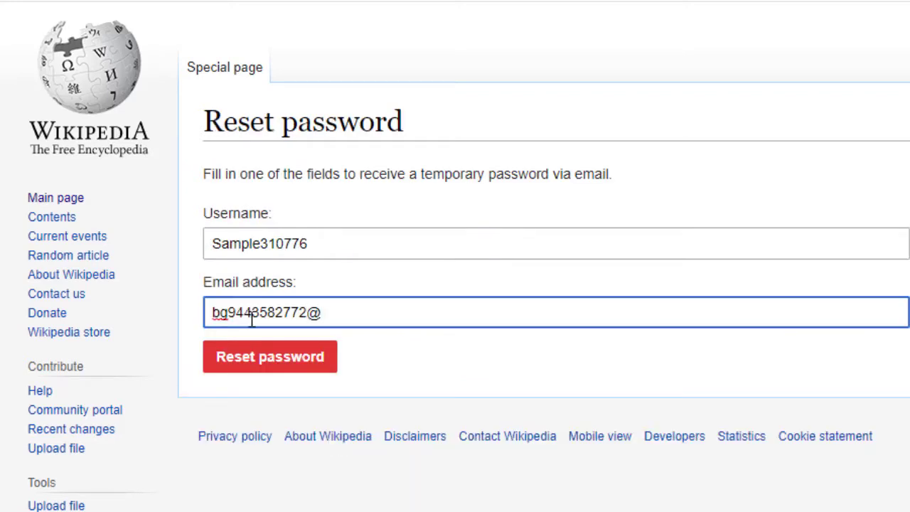
type("gmail.com")
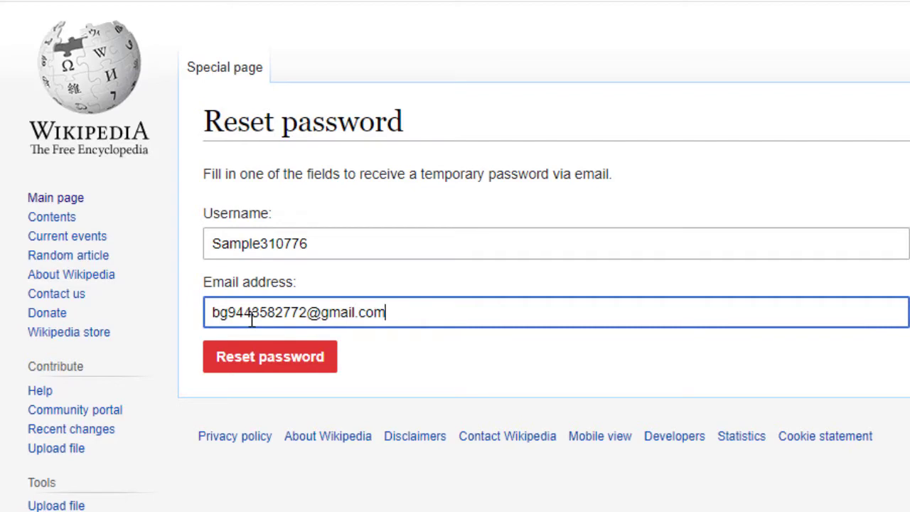
left_click(273, 376)
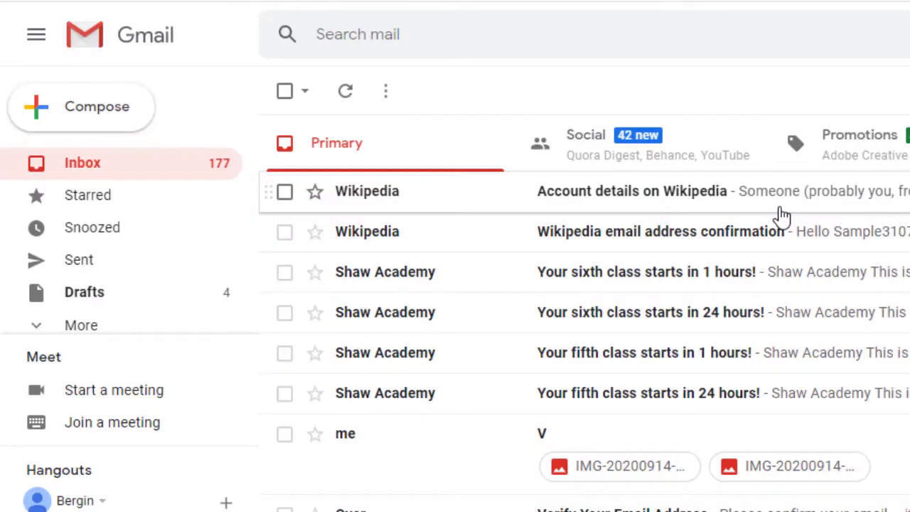
- Open the 'Account details on Wikipedia' email and follow its preferences link back to Wikipedia
left_click(781, 208)
scroll(704, 424, "down", 3)
left_click(704, 425)
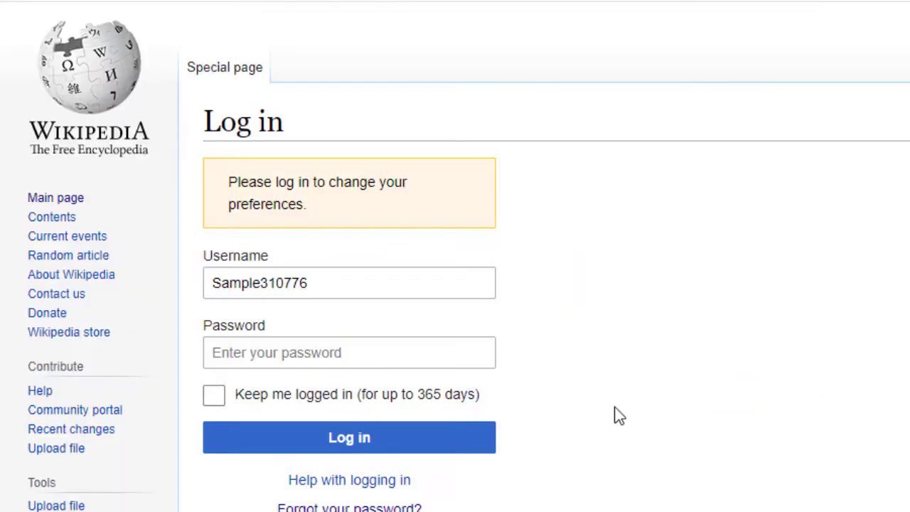
- Enter the account password and log in, making the Sandbox and Preferences links available
left_click(360, 358)
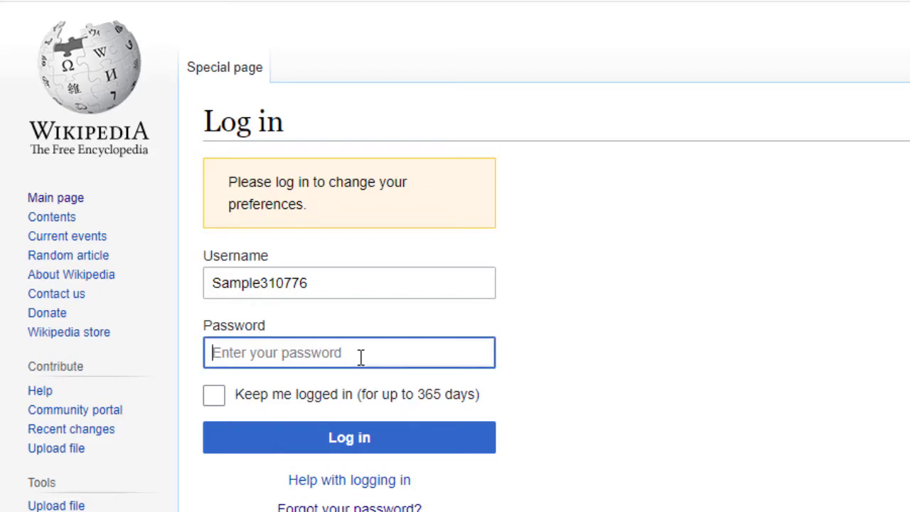
type("*")
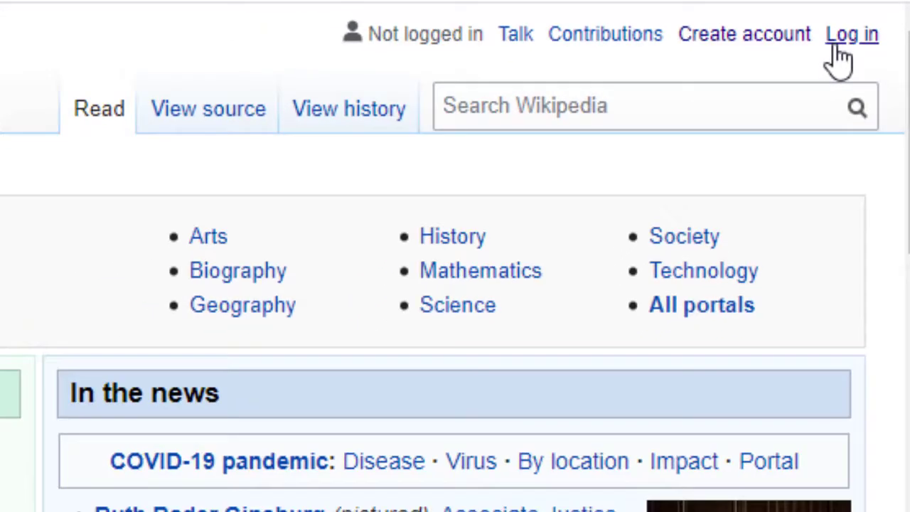
left_click(828, 49)
type("••")
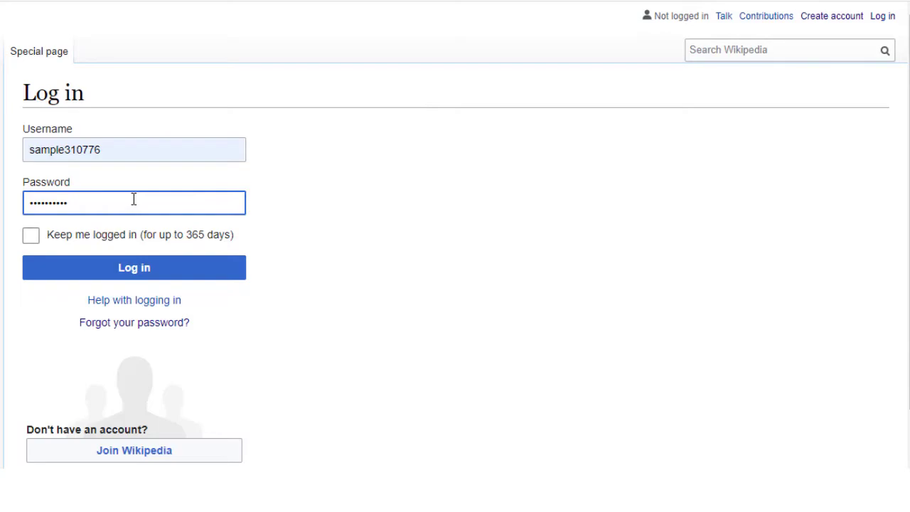
left_click(150, 275)
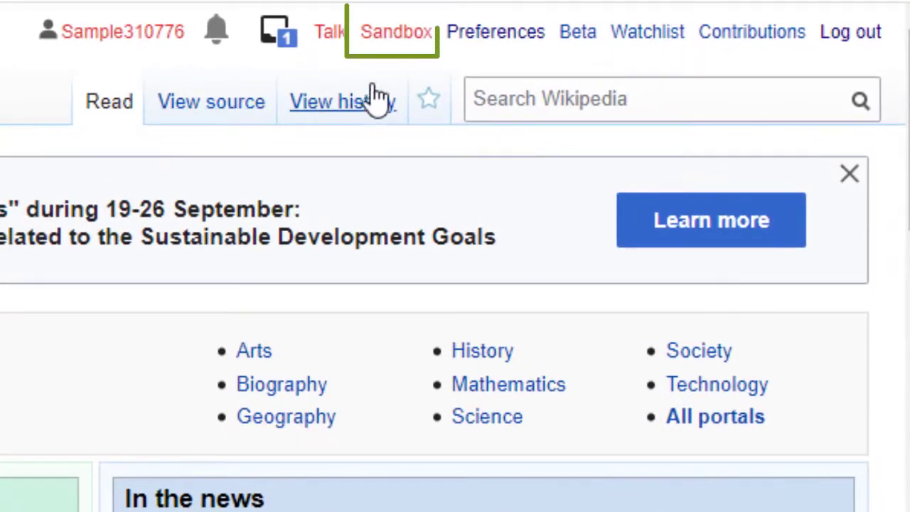
- Start a new page in the user sandbox and type 'ICT intergration'
left_click(399, 42)
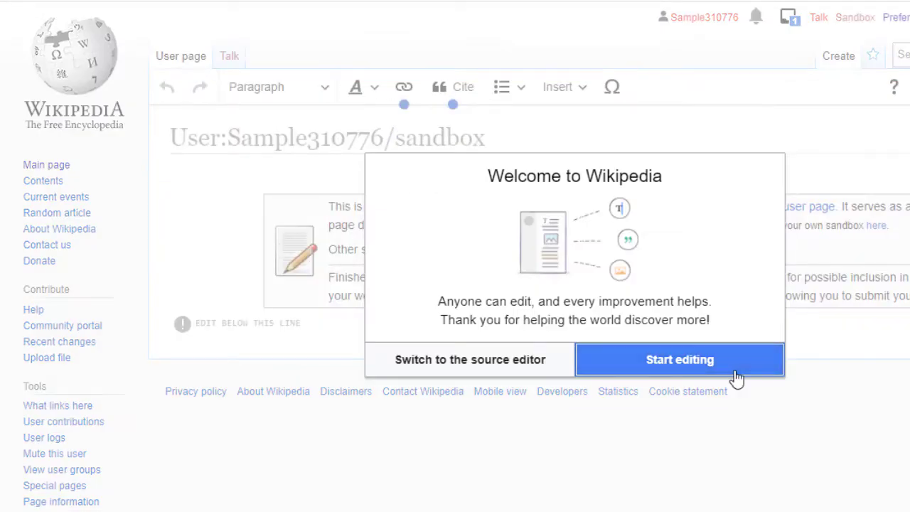
left_click(736, 377)
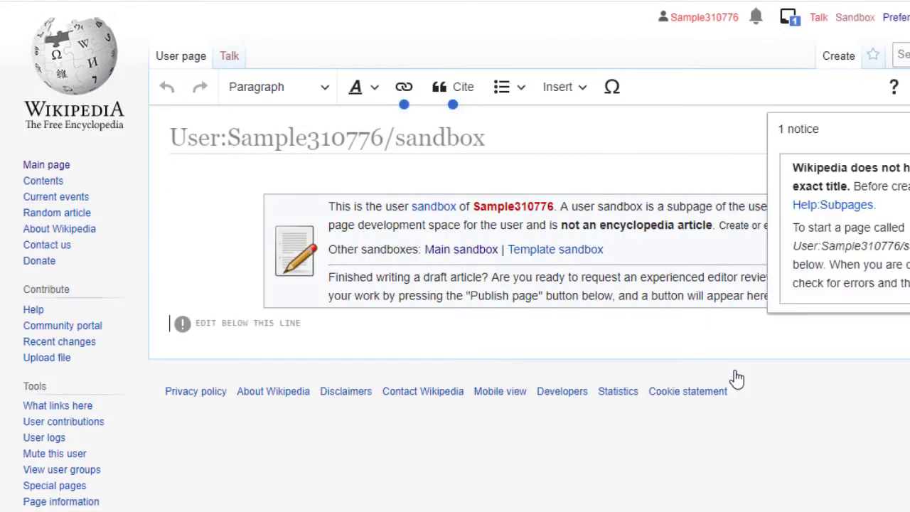
left_click(355, 187)
type("ICT intergration")
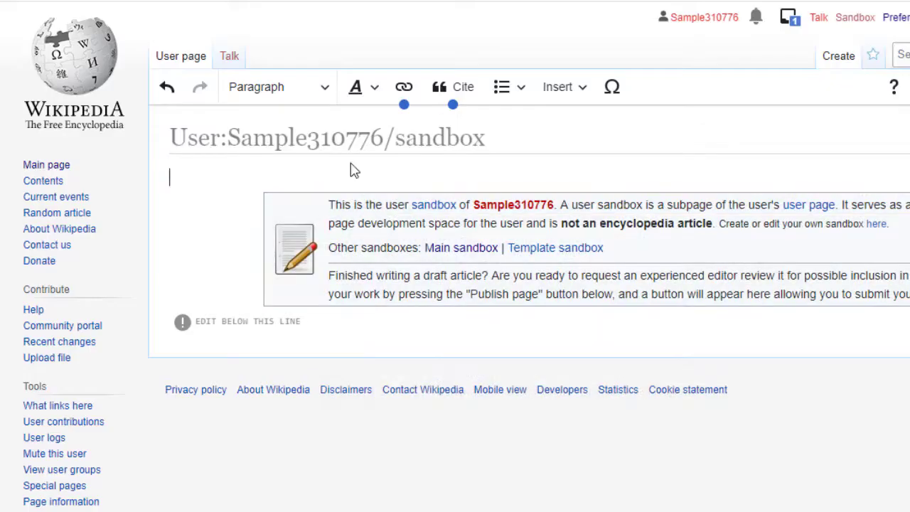
- Paste the ICT in education text, review the changes, and publish the sandbox draft
key("ctrl+v")
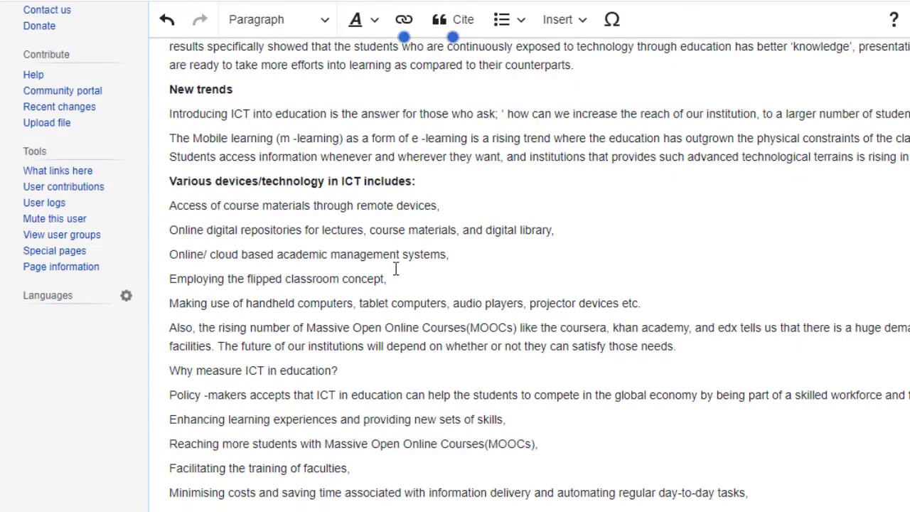
scroll(428, 287, "up", 5)
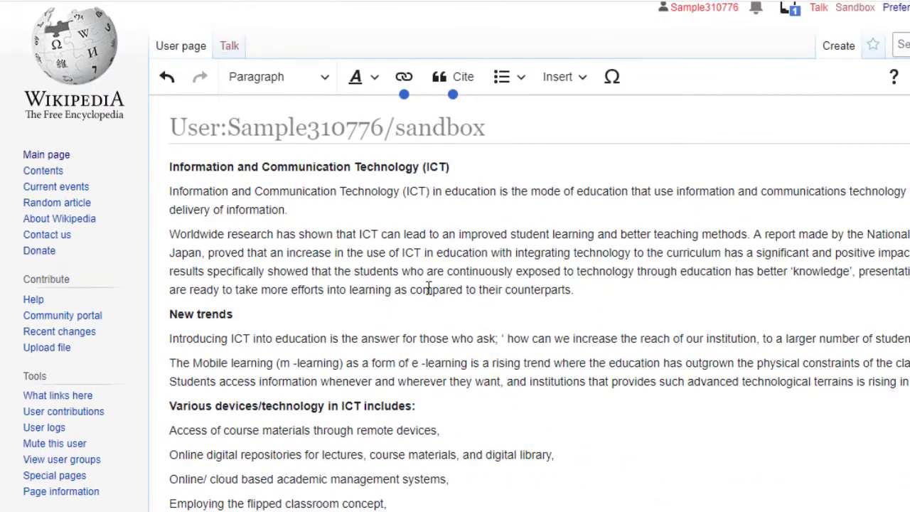
scroll(429, 287, "down", 1)
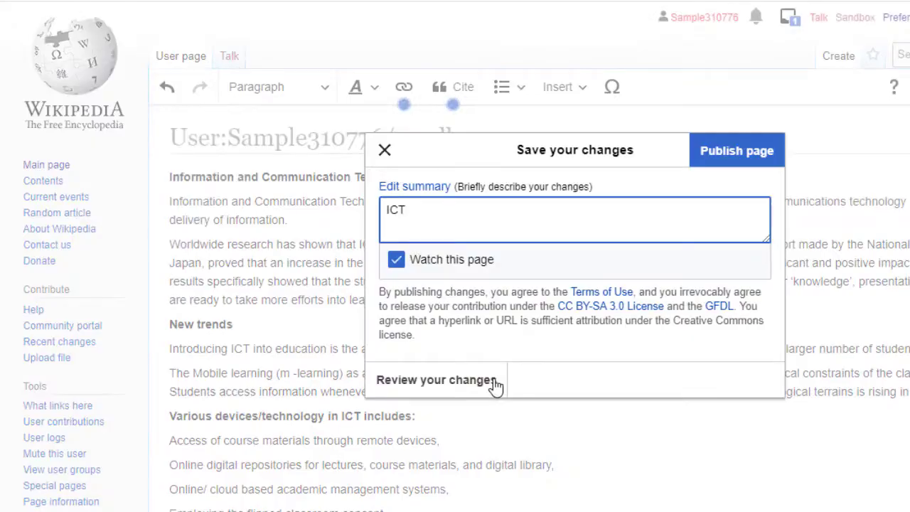
left_click(495, 385)
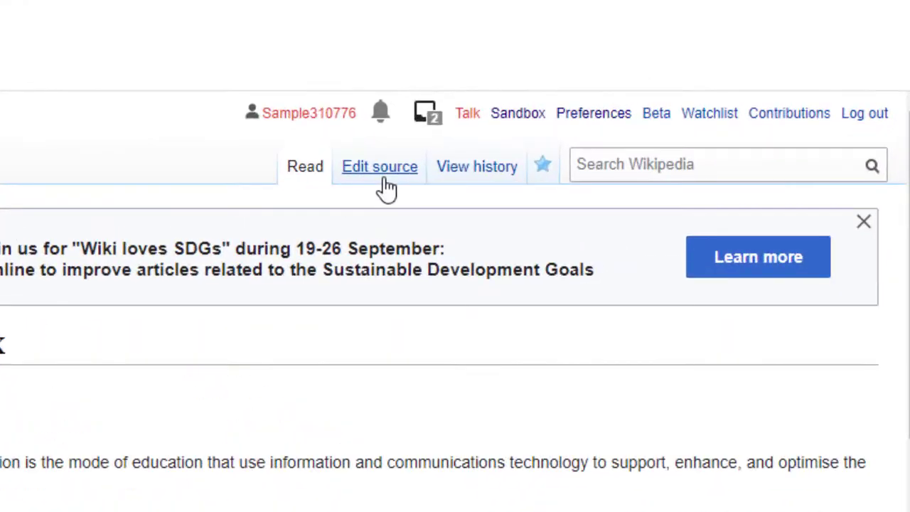
left_click(406, 166)
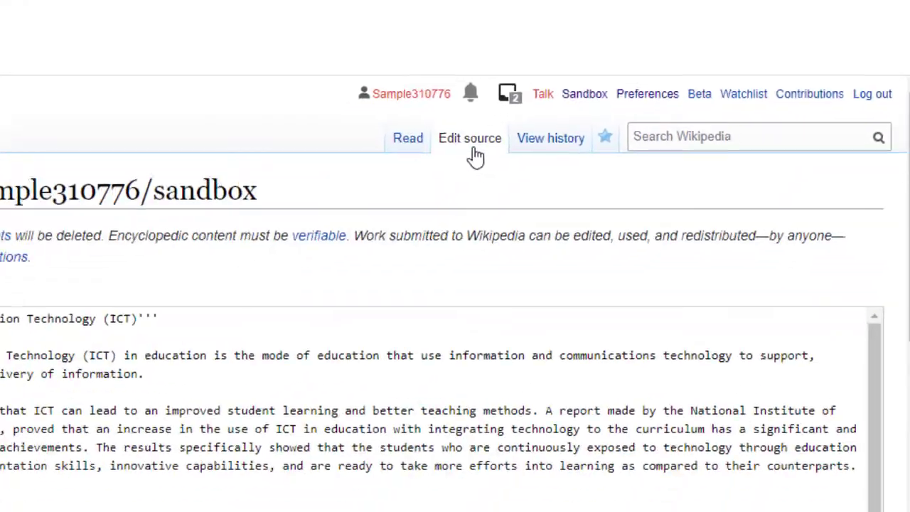
- Save the sandbox source with Publish changes and check the account's notifications
left_click(33, 324)
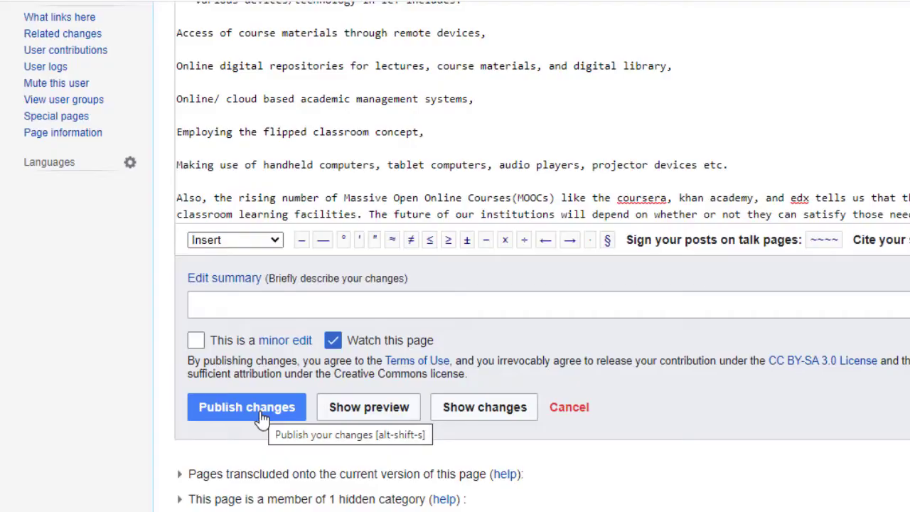
left_click(259, 411)
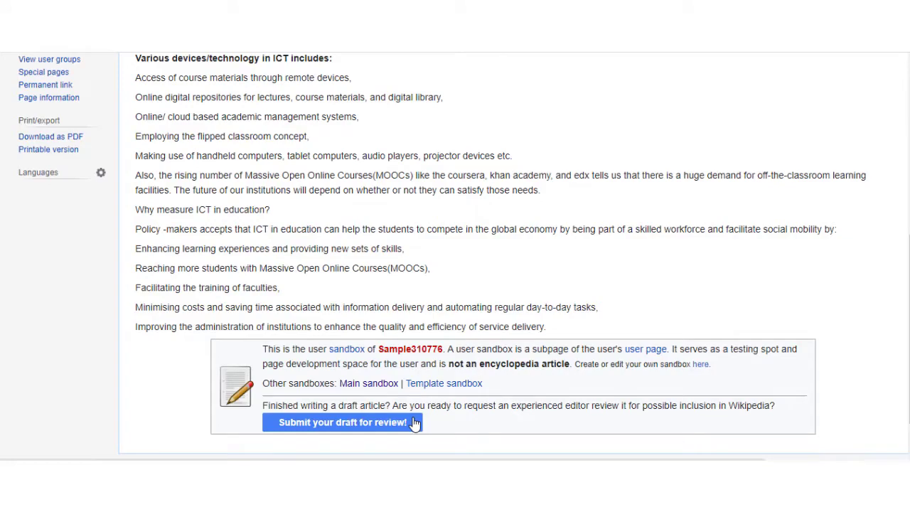
scroll(521, 231, "up", 4)
scroll(522, 231, "up", 3)
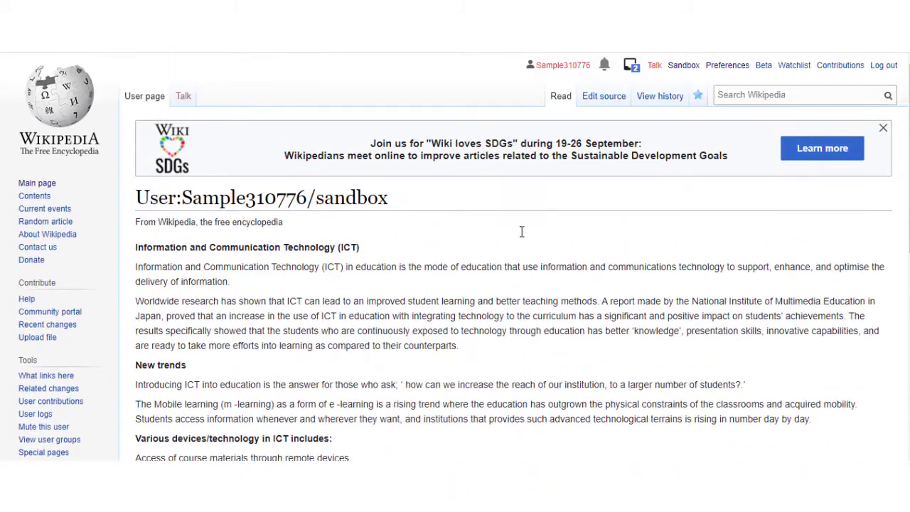
left_click(632, 67)
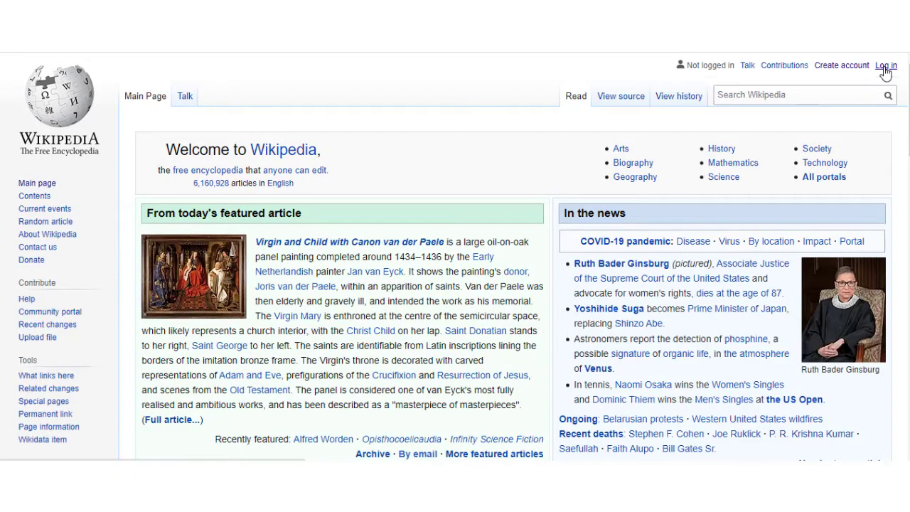
- Log back in to the Wikipedia account with its password
left_click(886, 66)
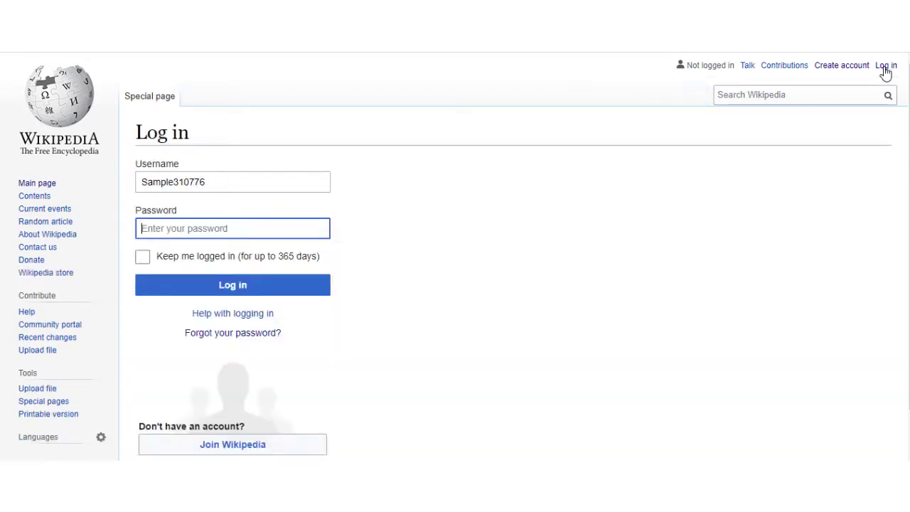
type("•••••••••")
left_click(203, 288)
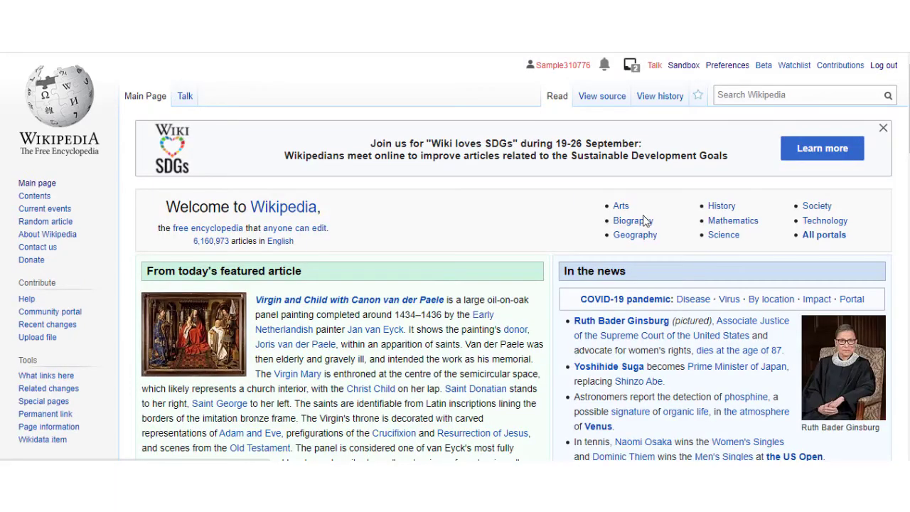
- Search Wikipedia for 'NCERT' to open the National Council of Educational Research and Training article
left_click(761, 98)
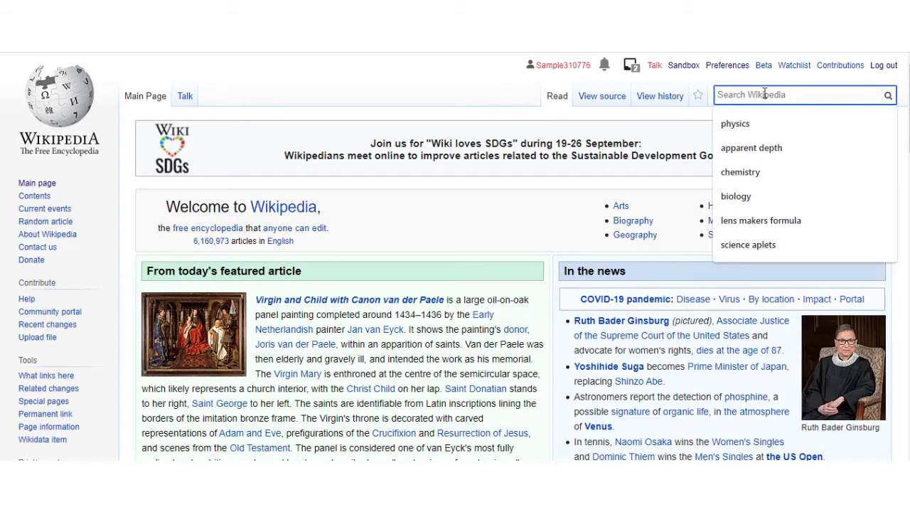
type("NCERT")
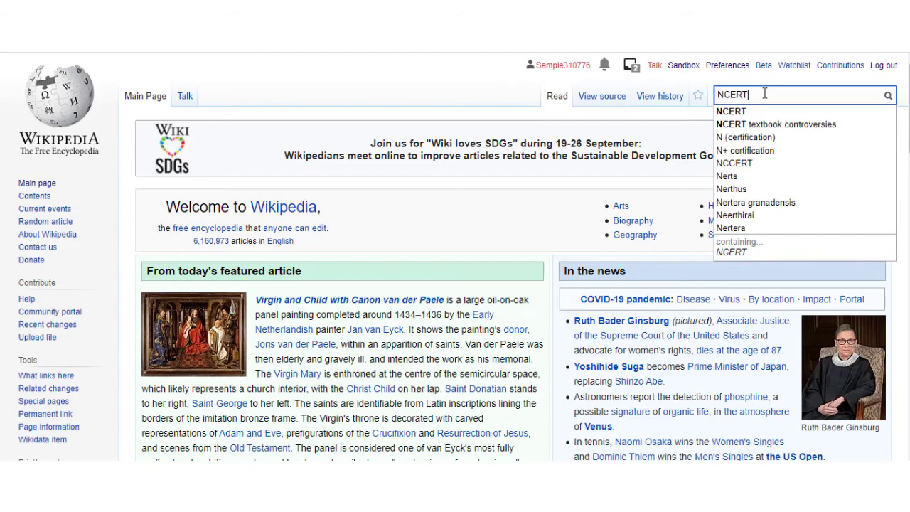
key("Return")
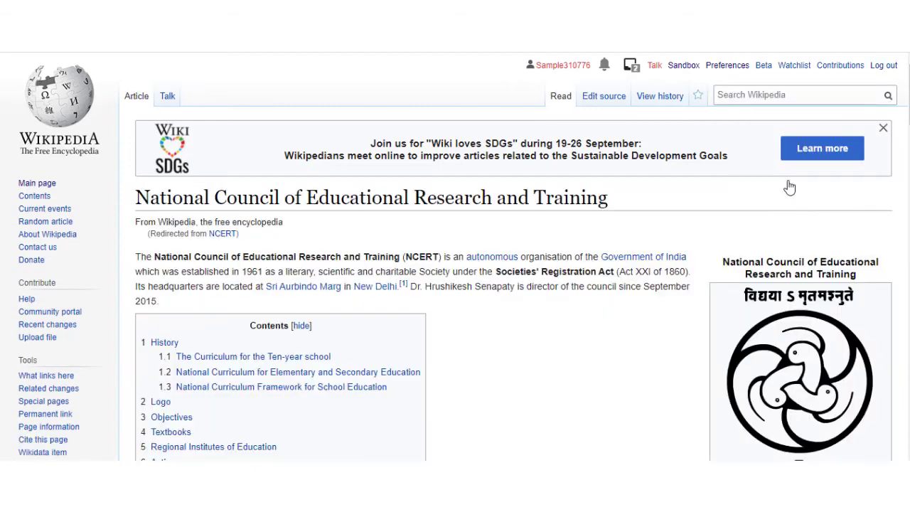
scroll(498, 305, "down", 3)
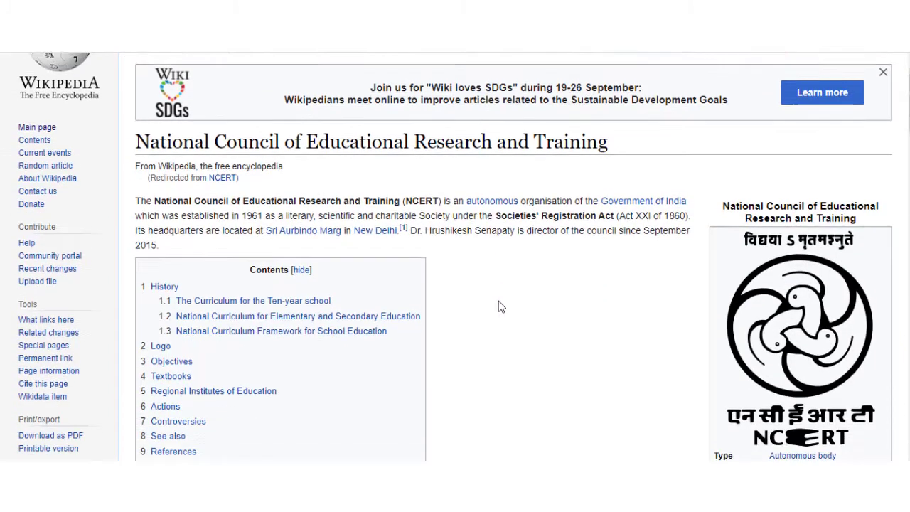
scroll(498, 305, "up", 3)
- Open the NCERT article in the source editor and place the cursor in the headquarters sentence
left_click(604, 97)
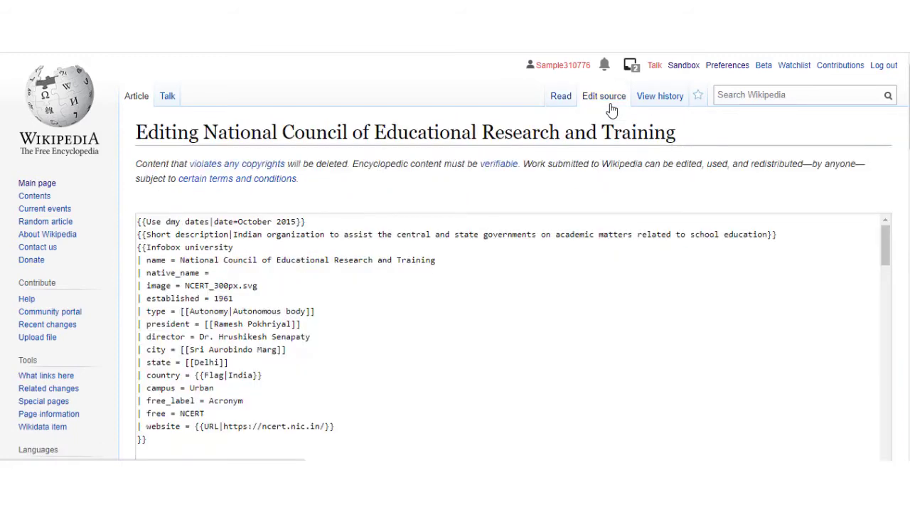
scroll(612, 111, "down", 3)
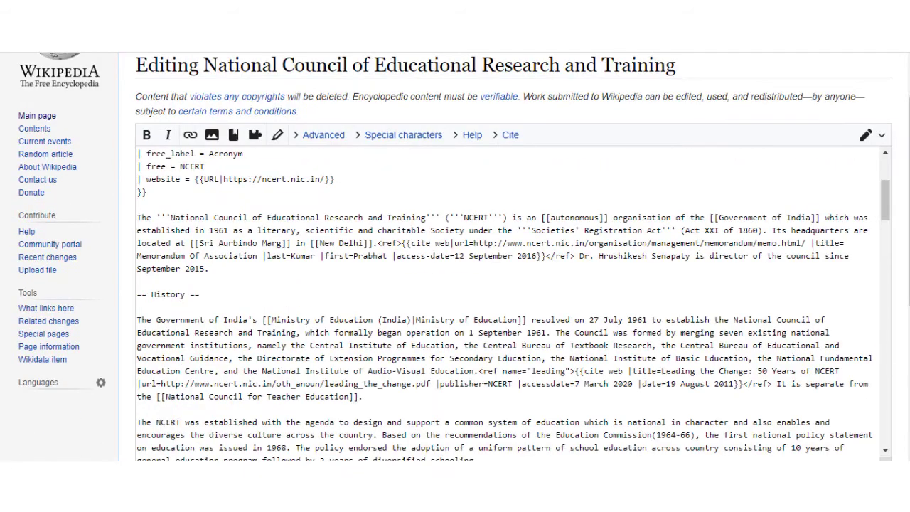
left_click(272, 244)
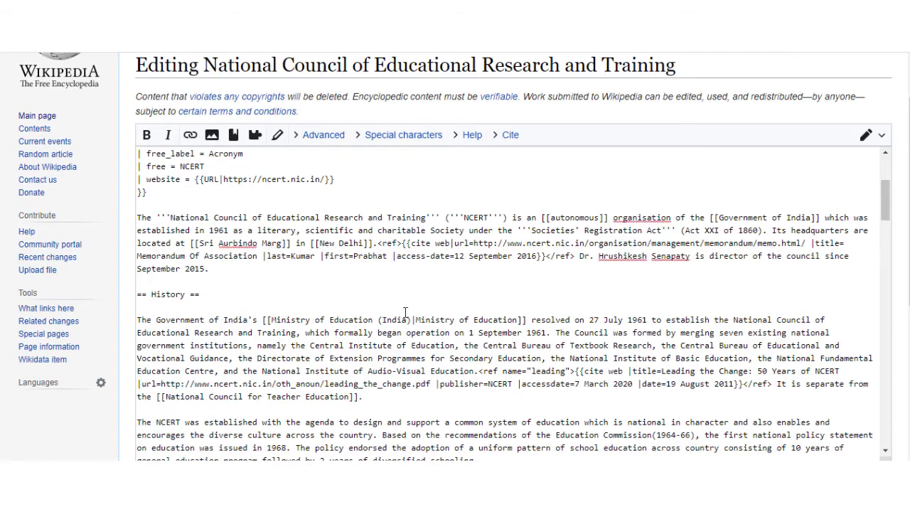